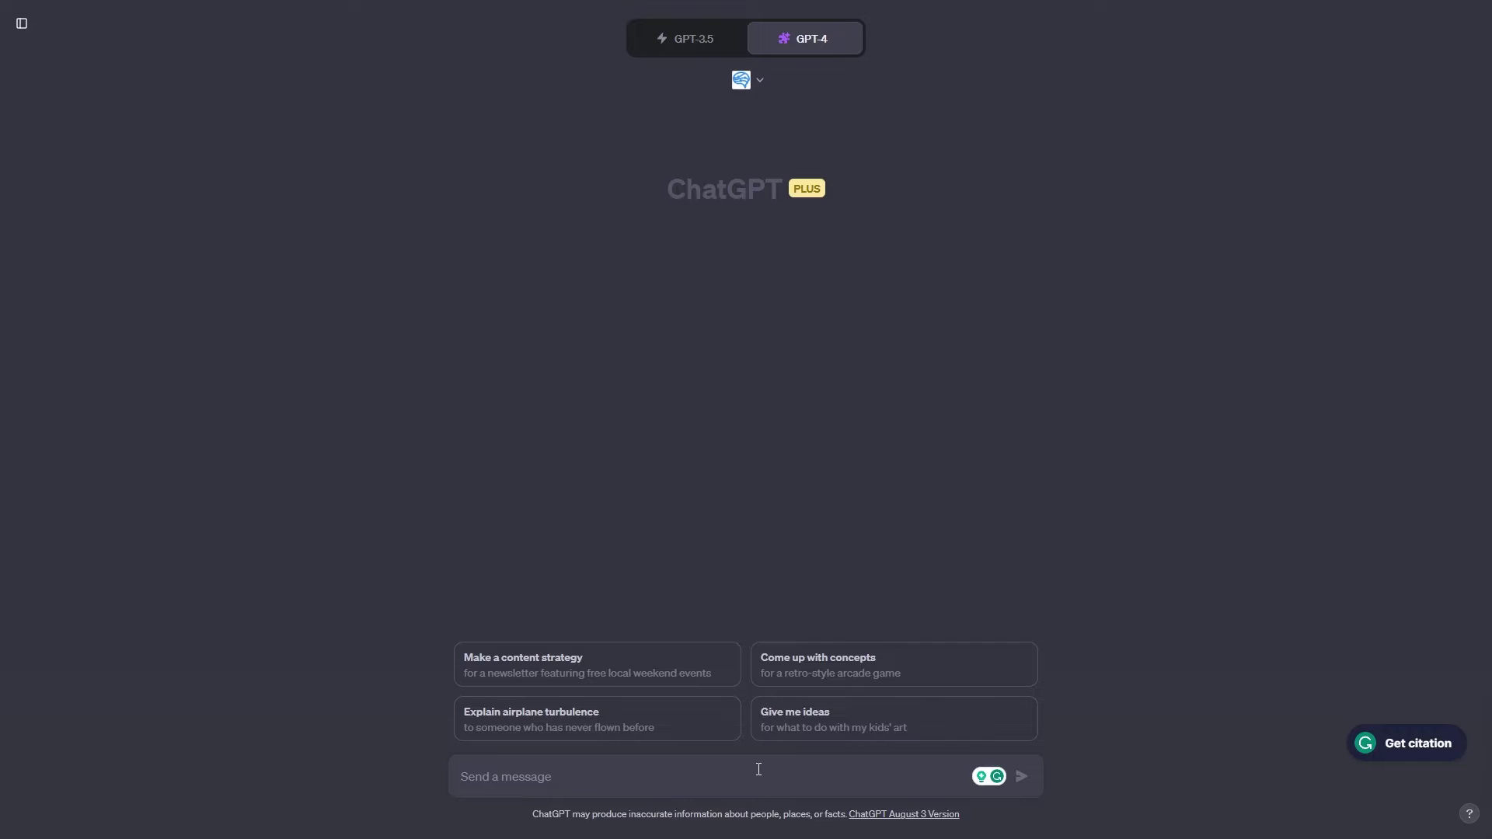
- Paste the summarize prompt with its triple-quoted social-media sentences into the message box
key(ctrl+v)
scroll(743, 666, up, 5)
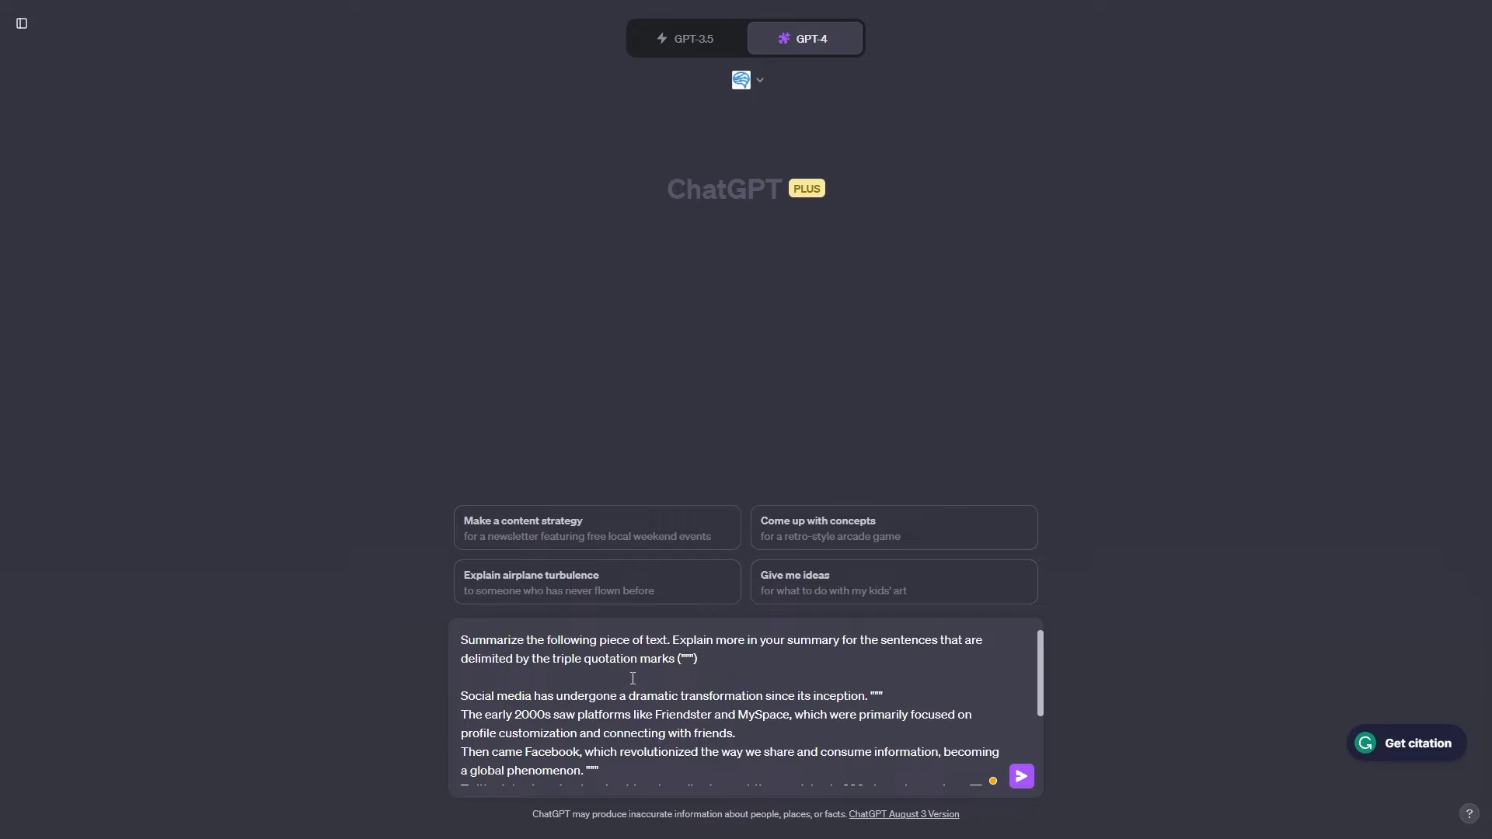
click(702, 659)
scroll(904, 685, down, 1)
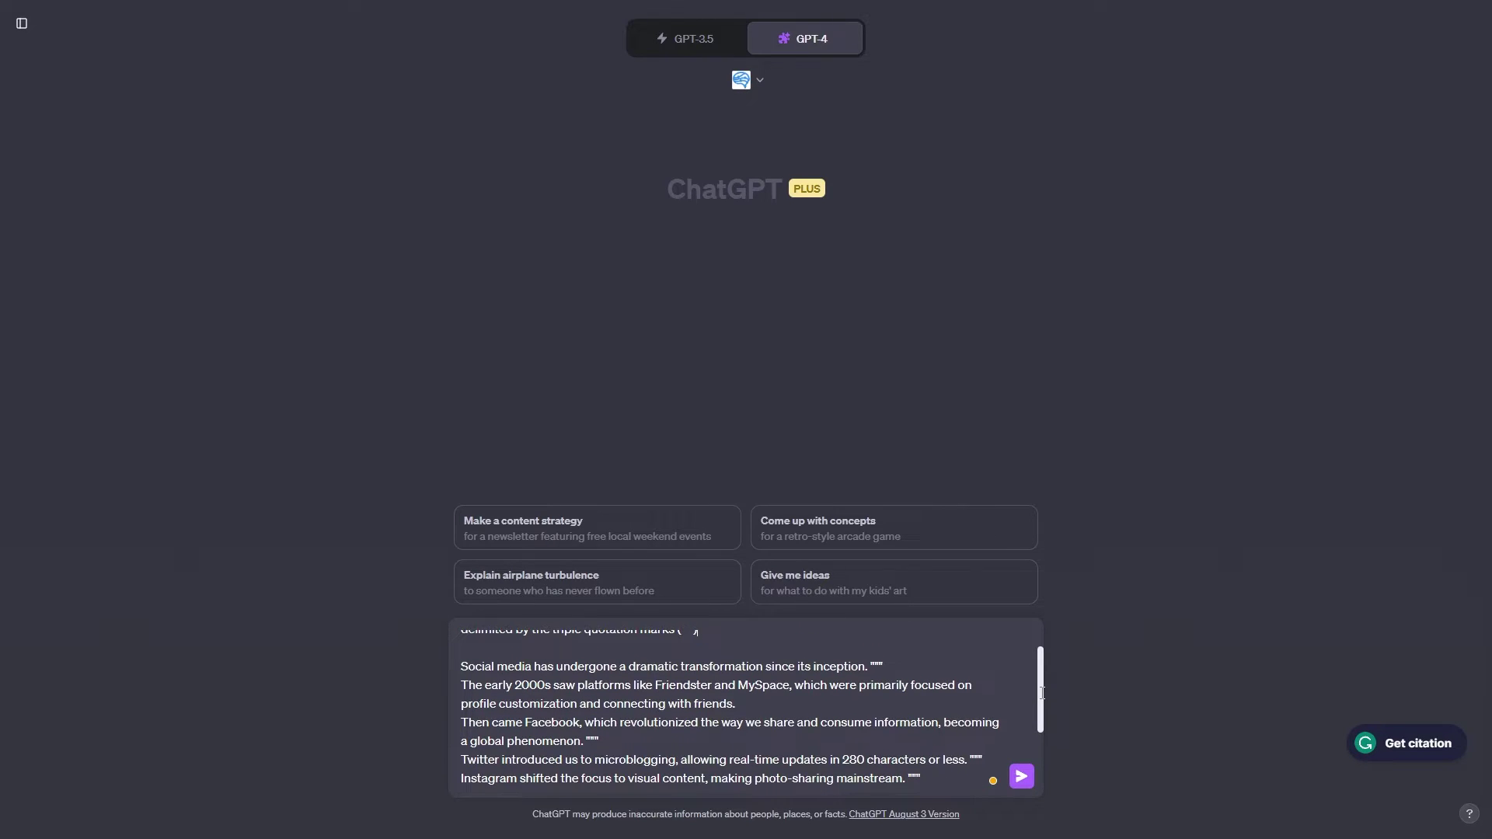
scroll(1044, 694, down, 1)
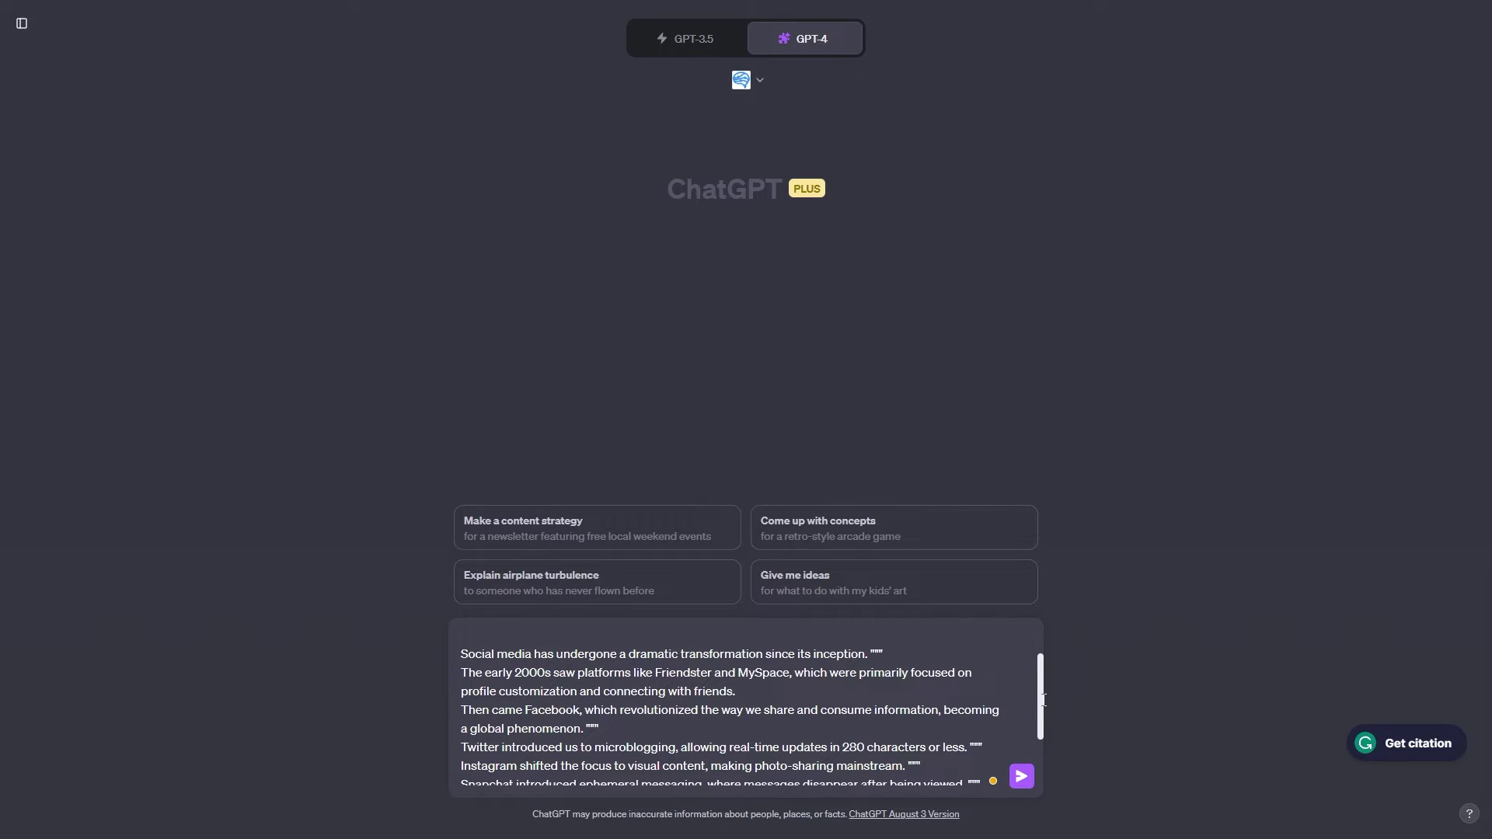
scroll(1026, 715, up, 2)
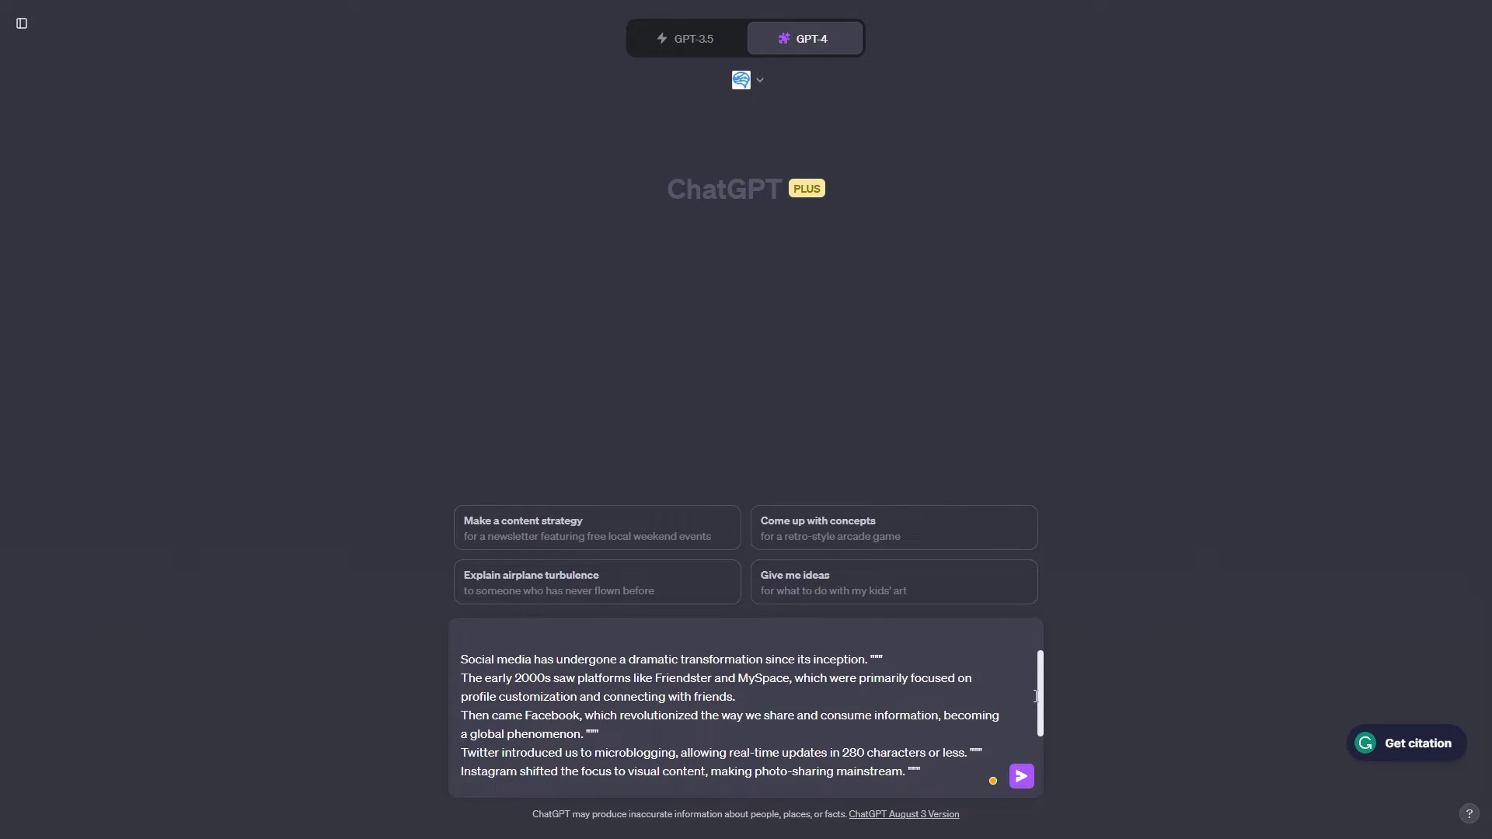
scroll(996, 774, down, 3)
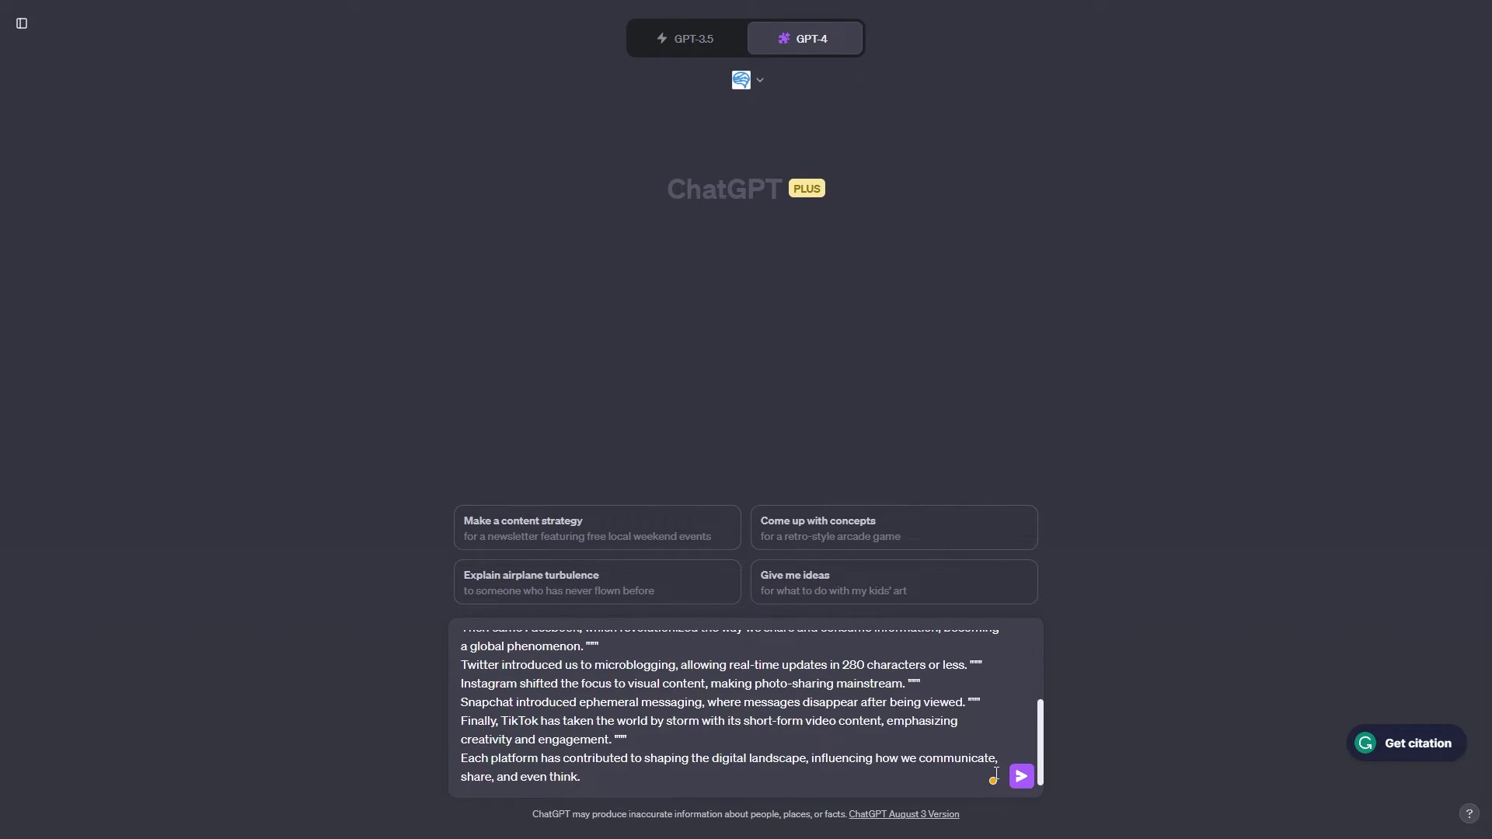
scroll(971, 746, up, 3)
scroll(930, 705, down, 3)
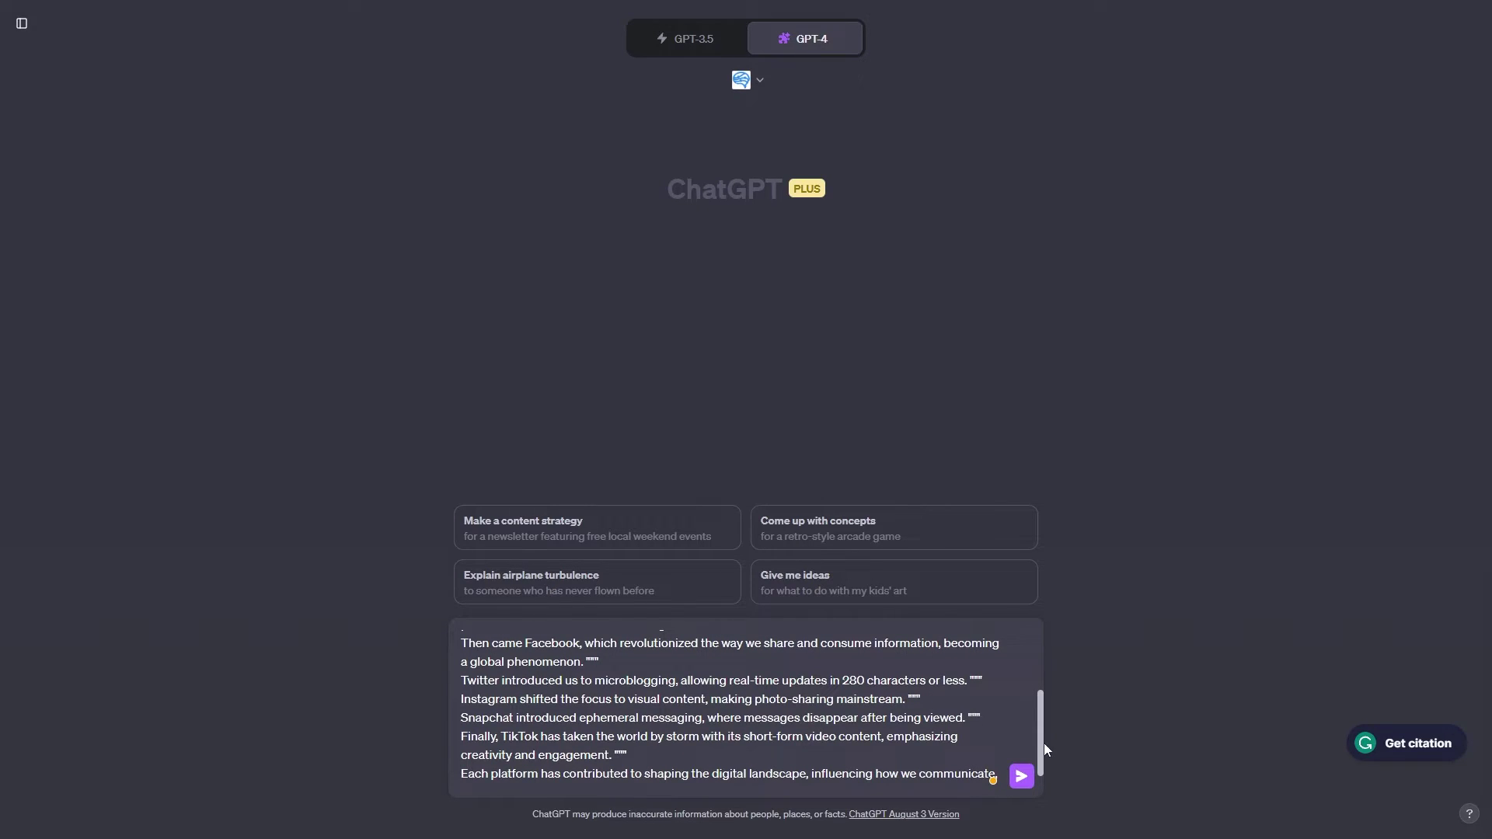
- Highlight the triple-quote delimiters and the summary instruction to check the prompt
drag(1042, 719, 1020, 678)
drag(890, 657, 872, 652)
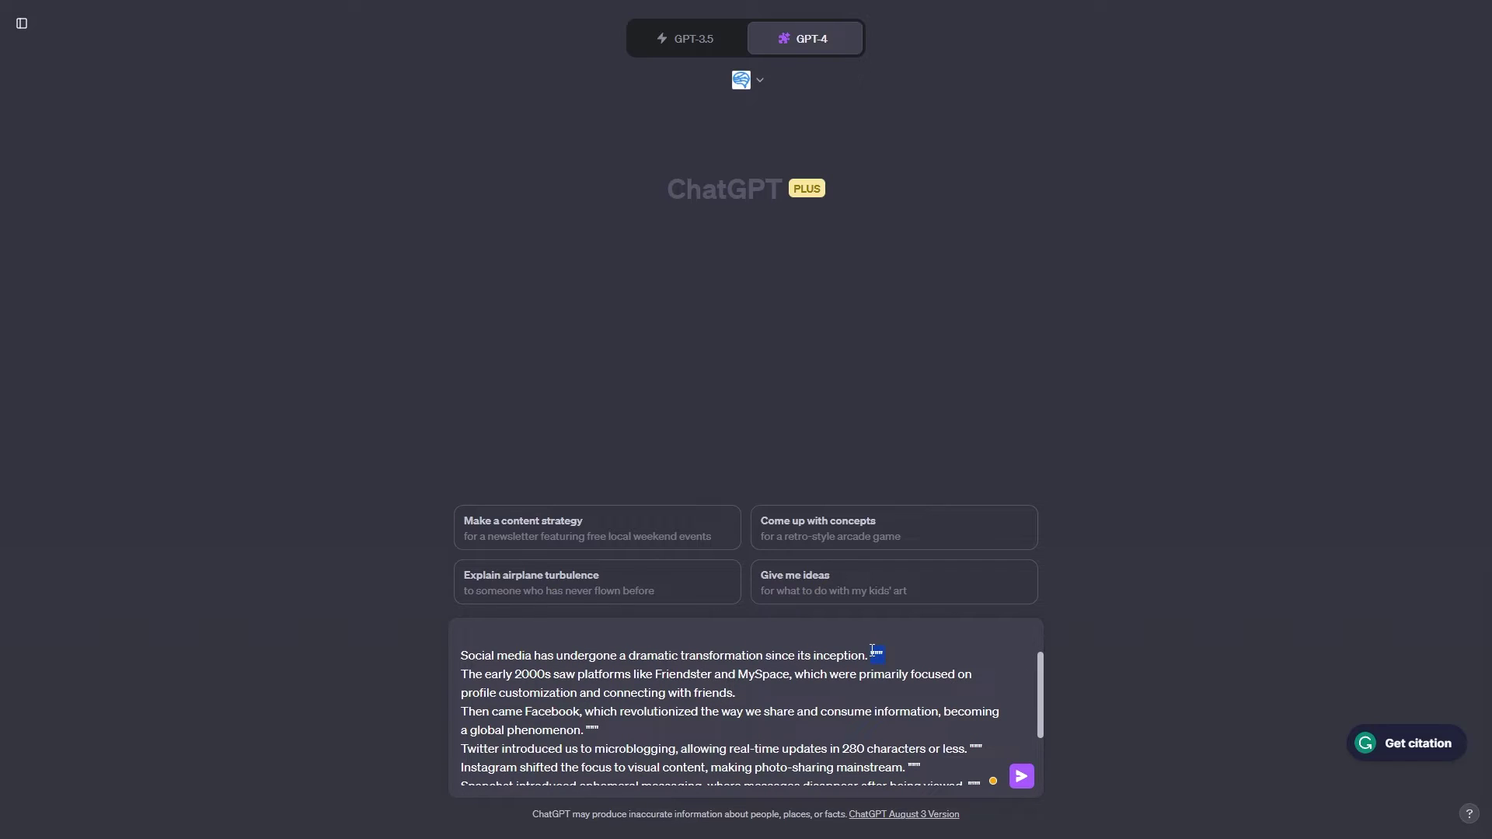
scroll(854, 669, up, 1)
drag(699, 659, 509, 642)
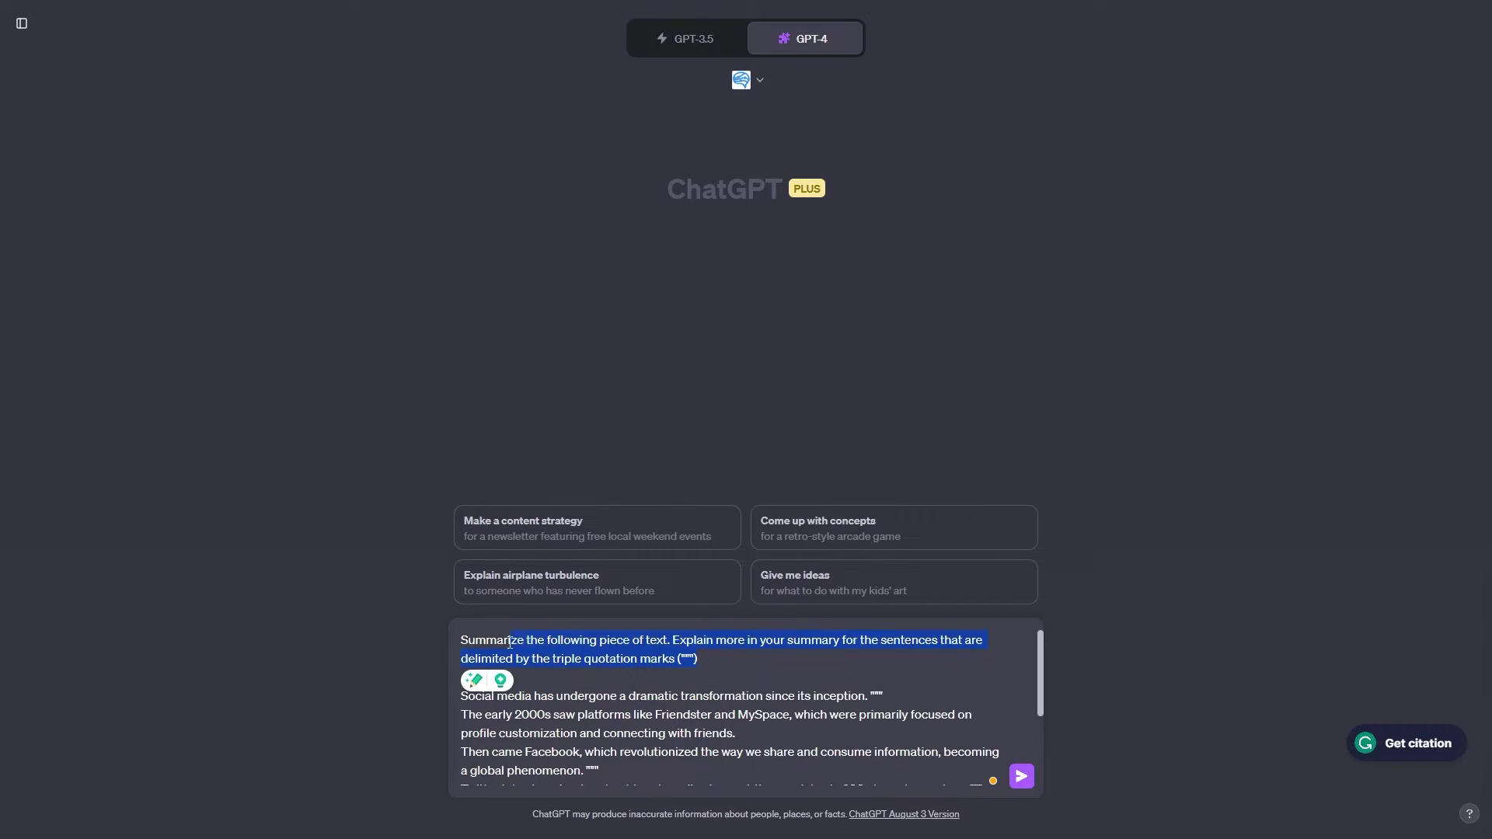
drag(700, 659, 765, 635)
drag(892, 639, 608, 675)
scroll(923, 695, down, 2)
scroll(676, 740, up, 2)
scroll(687, 721, down, 3)
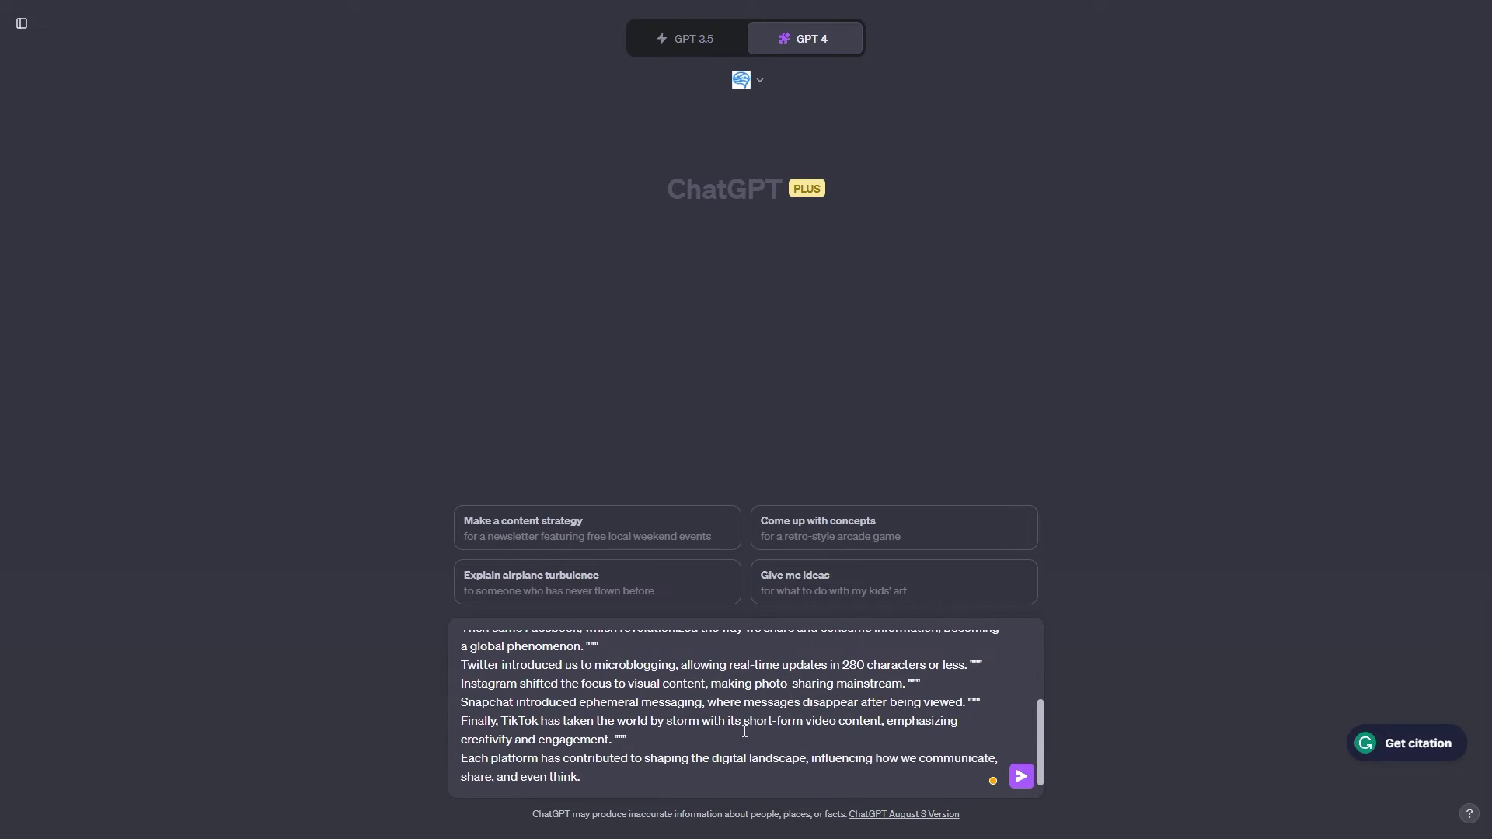
- Highlight the triple quotes after the Facebook sentence and the Twitter sentence in the prompt
scroll(784, 747, up, 3)
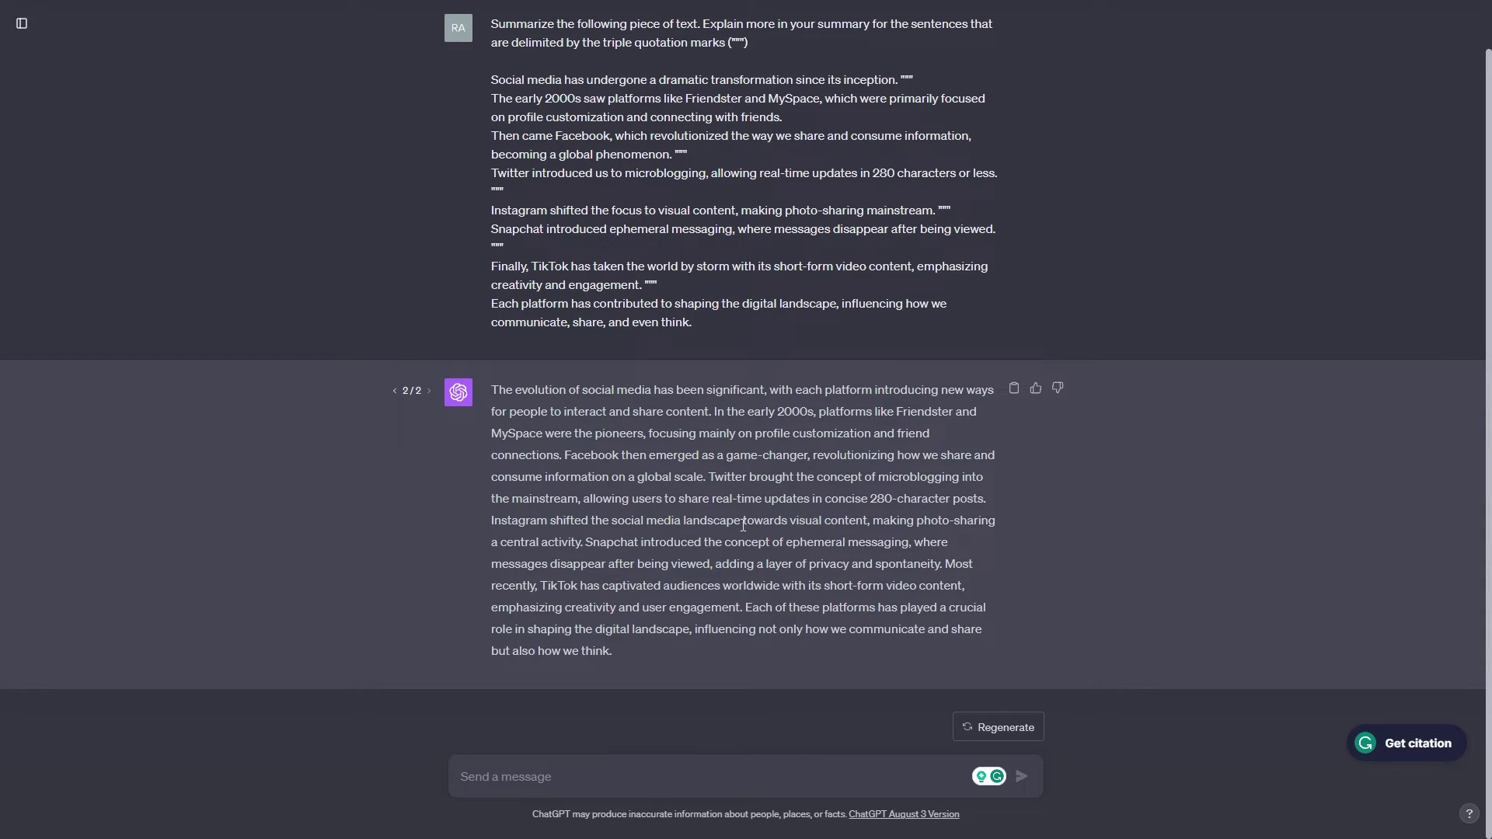
scroll(672, 534, up, 1)
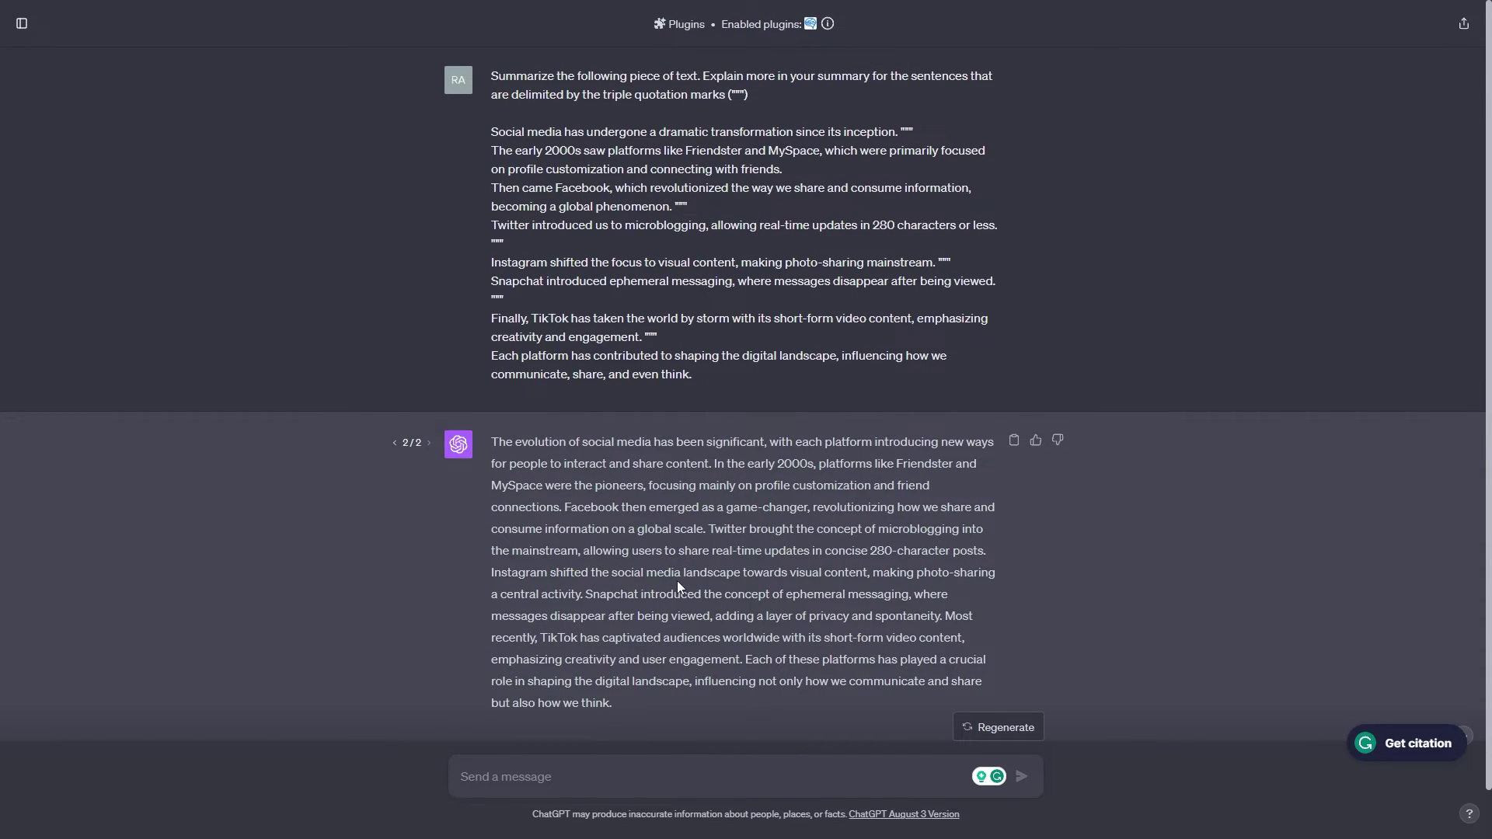
scroll(676, 586, down, 1)
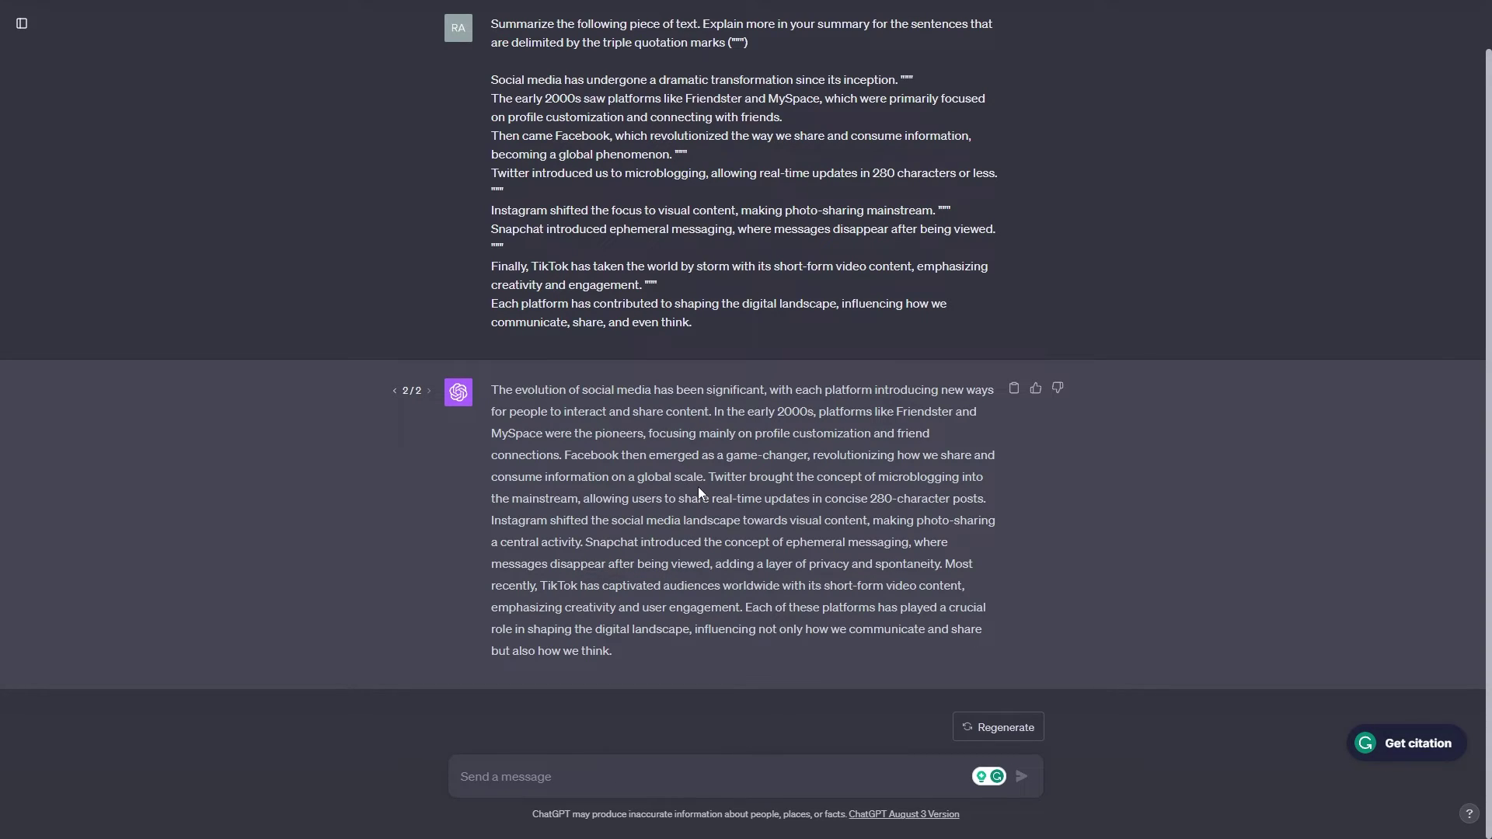
mouse_move(674, 154)
mouse_down()
mouse_move(684, 171)
mouse_move(691, 159)
mouse_up()
drag(491, 172, 677, 174)
drag(703, 174, 994, 174)
- Highlight the Twitter part of GPT-4's summary, then clear the selection
drag(709, 477, 963, 498)
click(953, 498)
scroll(734, 336, up, 1)
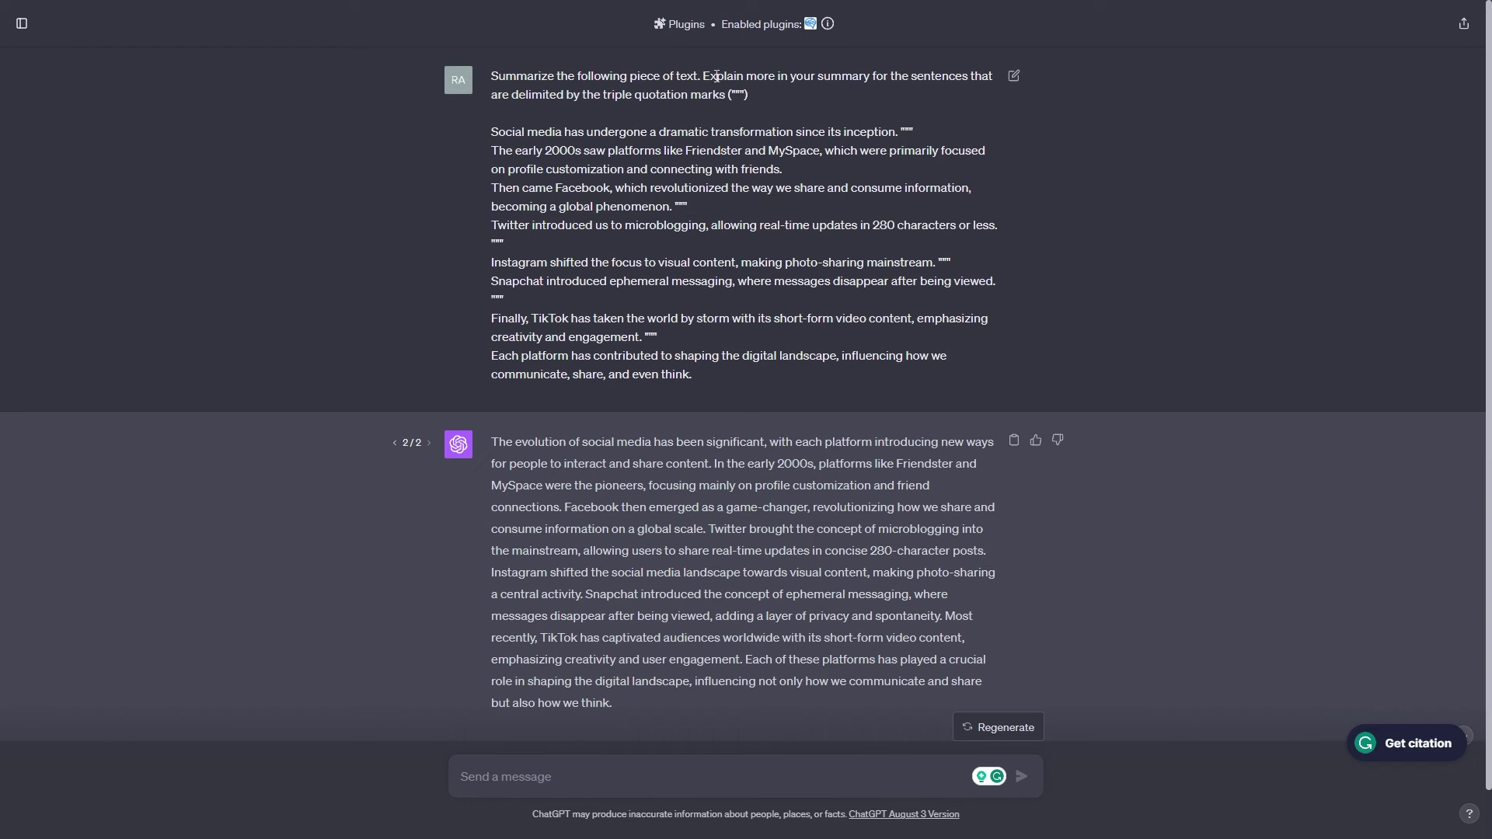
scroll(839, 451, down, 1)
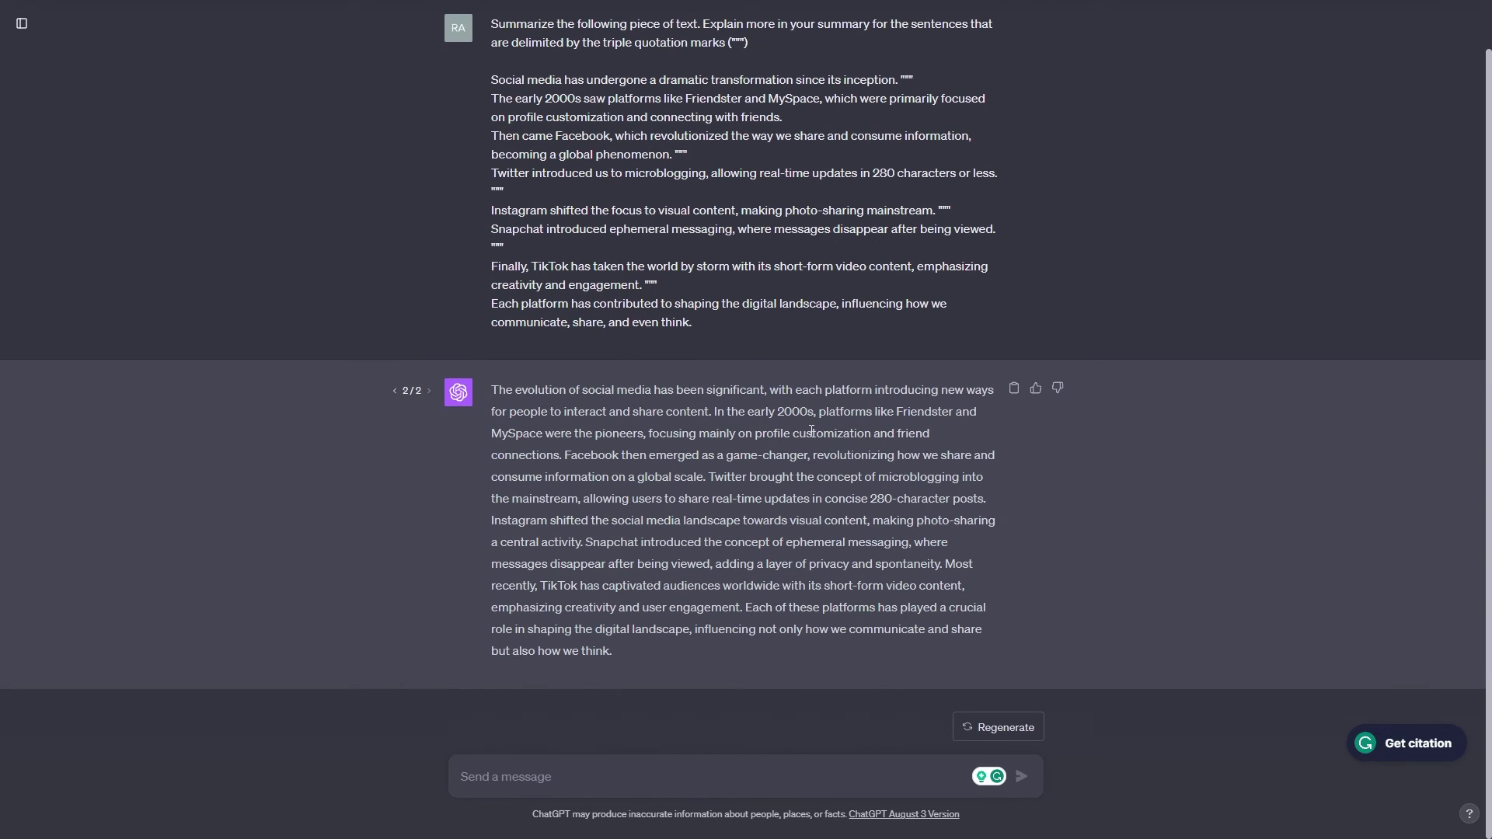
scroll(811, 430, up, 1)
mouse_move(722, 402)
mouse_down()
mouse_move(742, 356)
mouse_move(498, 136)
mouse_move(722, 402)
mouse_up()
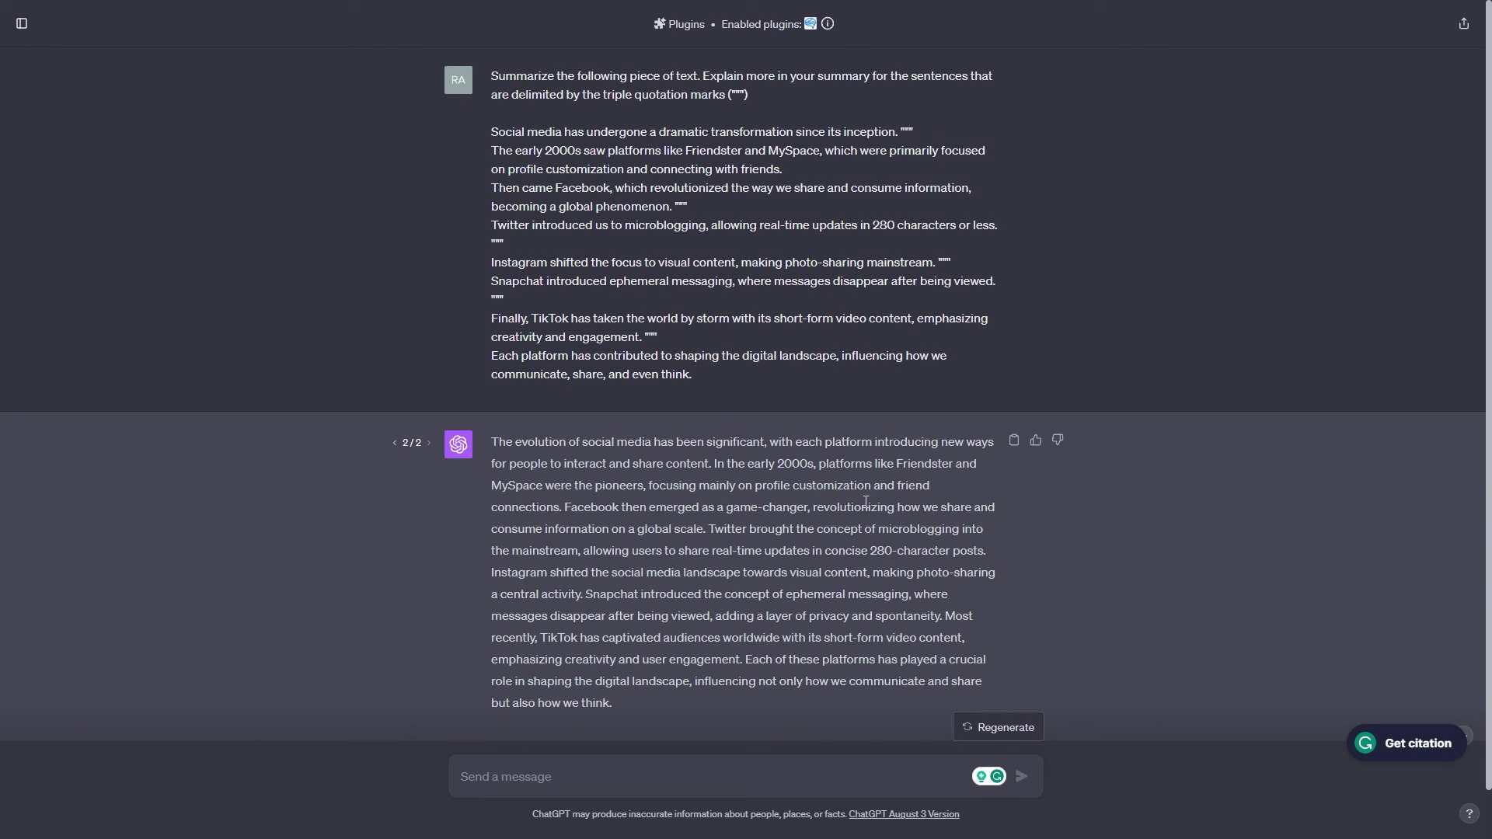